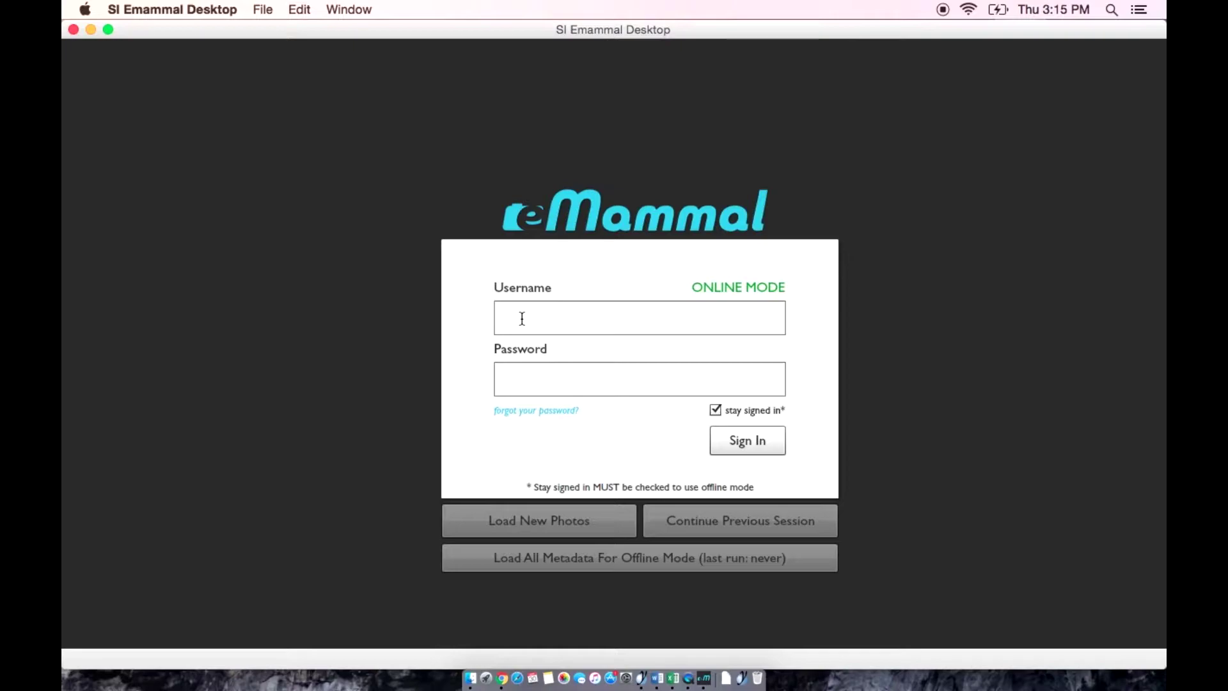
- Enter the account username and password in the sign-in fields
{"action": "left_click", "coordinate": [522, 319]}
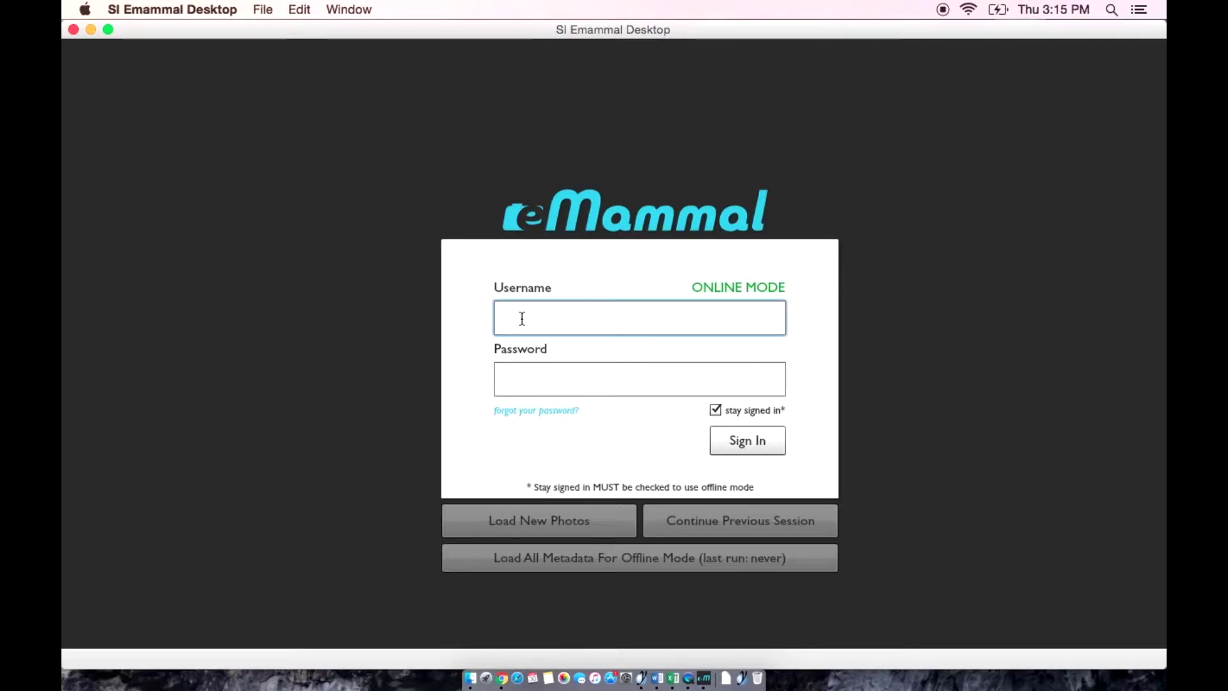
{"action": "type", "text": "anmash"}
{"action": "key", "text": "Tab"}
{"action": "type", "text": "*"}
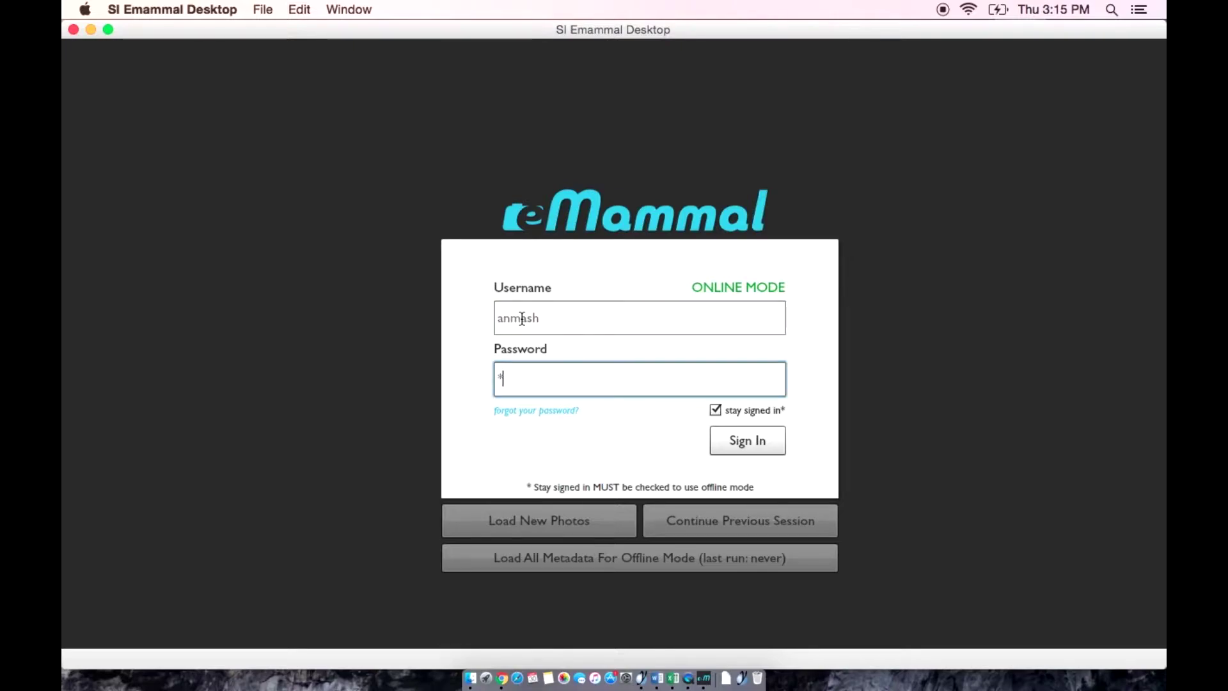
{"action": "type", "text": "*****"}
- Sign in and wait until 'Authentication Successful' appears
{"action": "left_click", "coordinate": [764, 443]}
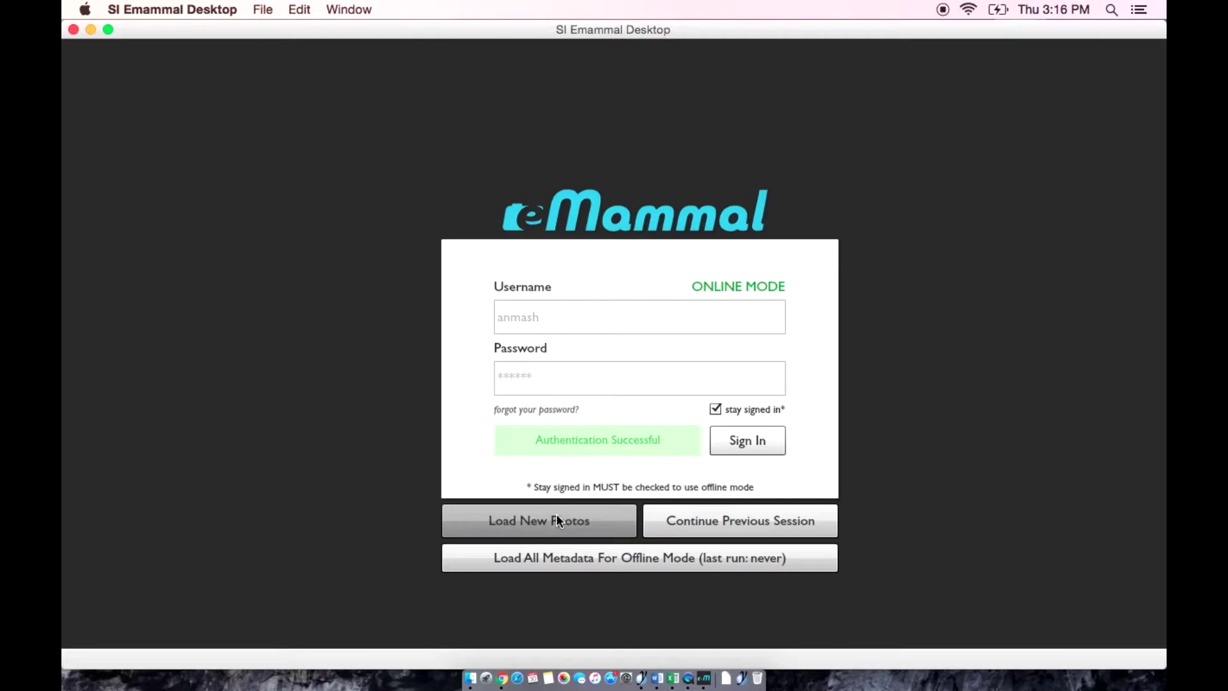
- Load new photos into project p174, subproject sp1055 and deployment d22897 - Demo Deployment
{"action": "left_click", "coordinate": [556, 516]}
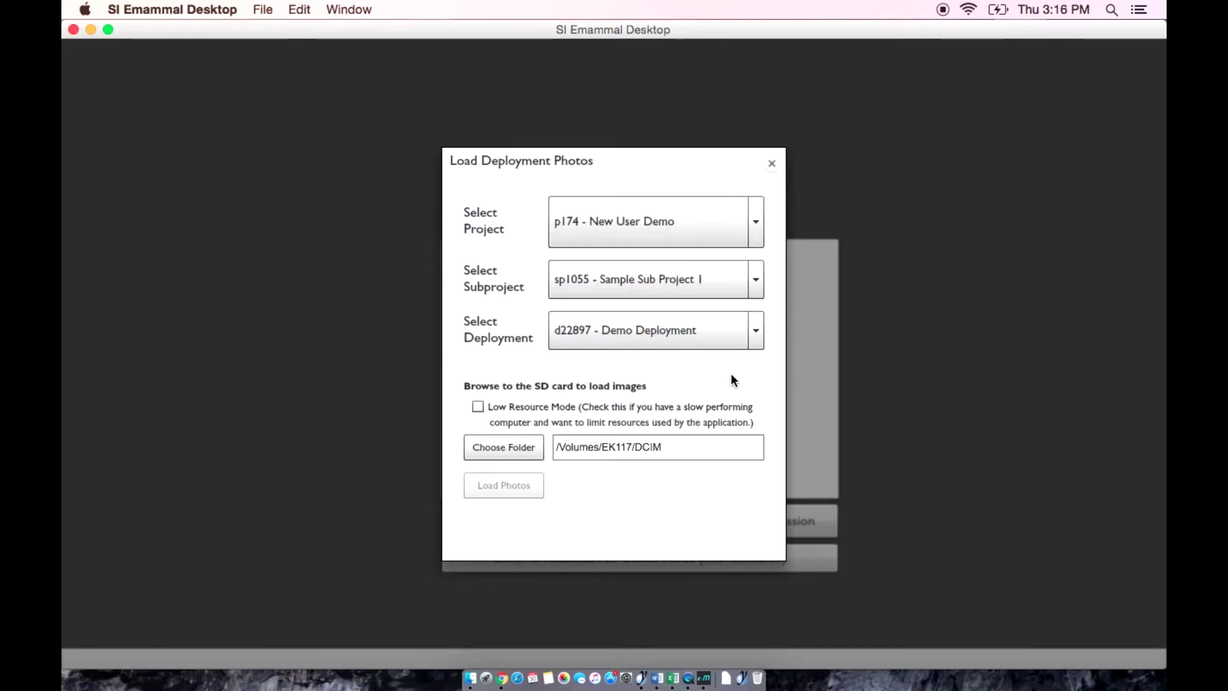
{"action": "left_click", "coordinate": [757, 218]}
{"action": "left_click", "coordinate": [707, 307]}
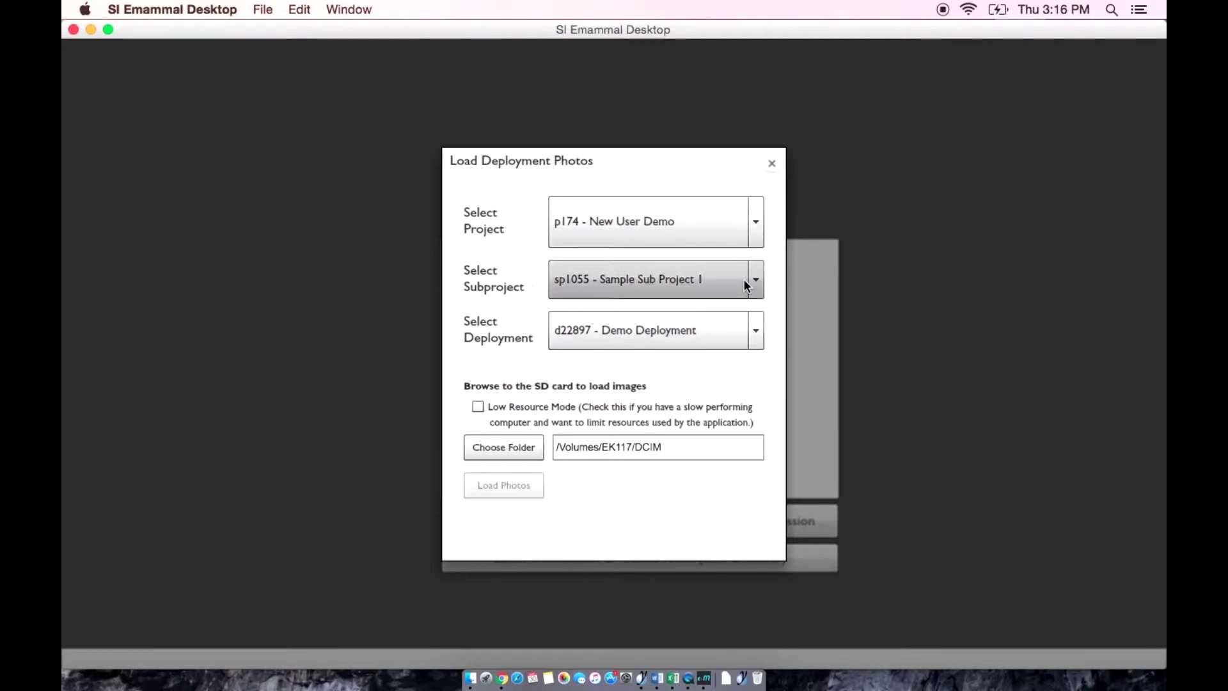
{"action": "left_click", "coordinate": [746, 285]}
{"action": "left_click", "coordinate": [716, 309]}
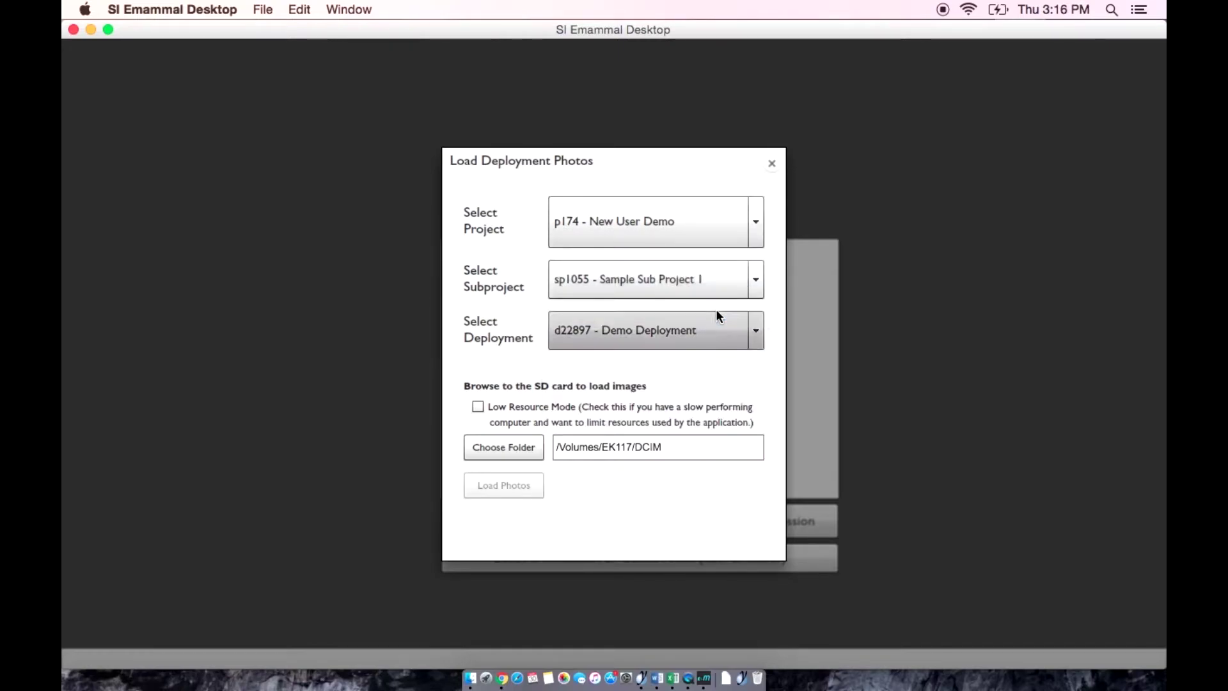
{"action": "left_click", "coordinate": [743, 328]}
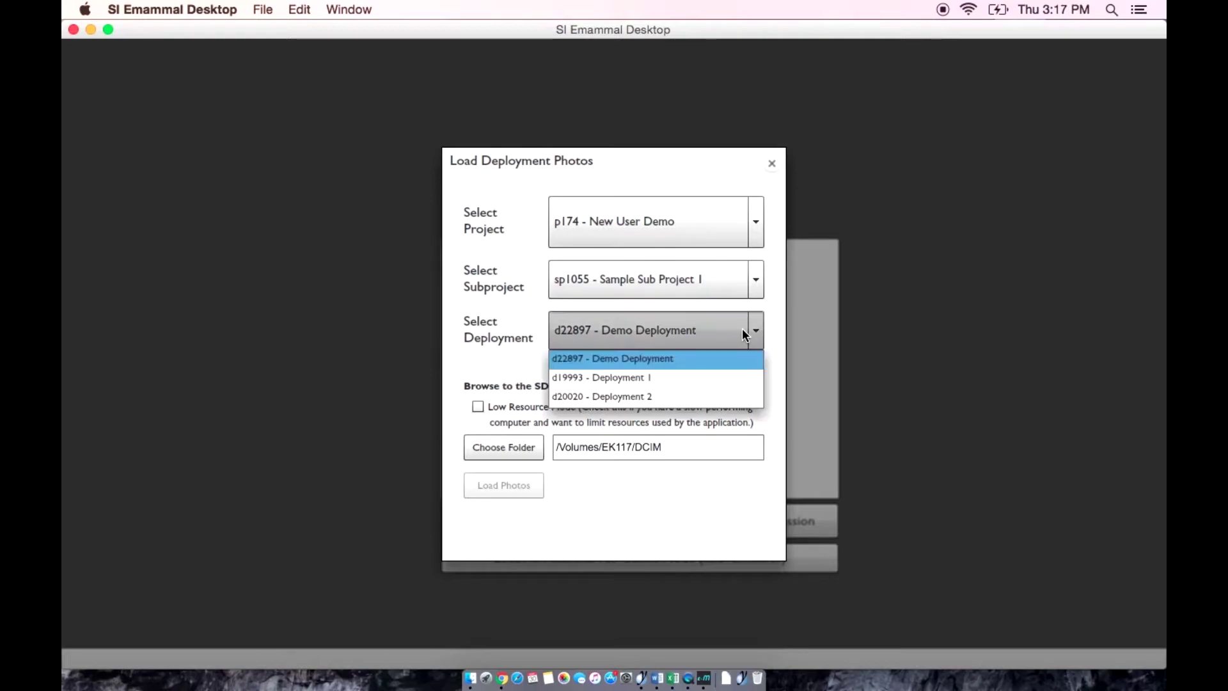
{"action": "left_click", "coordinate": [710, 357]}
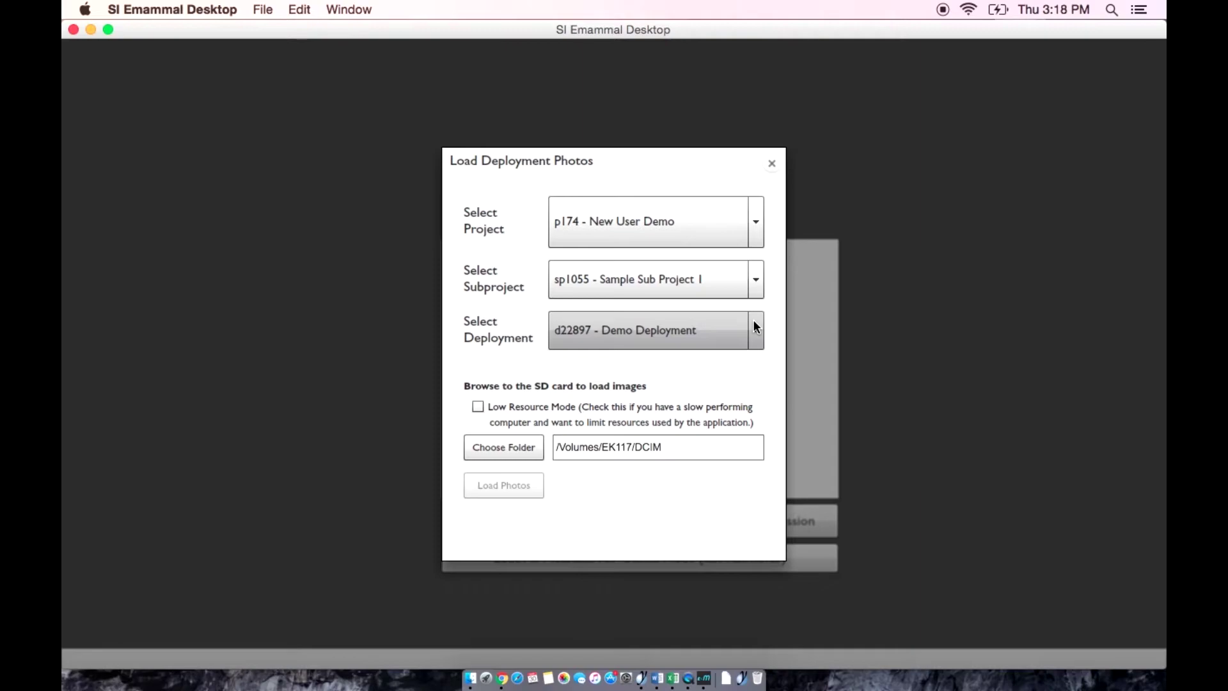
- Choose the DCIM folder on the EK117 SD card as the photo source
{"action": "left_click", "coordinate": [505, 447]}
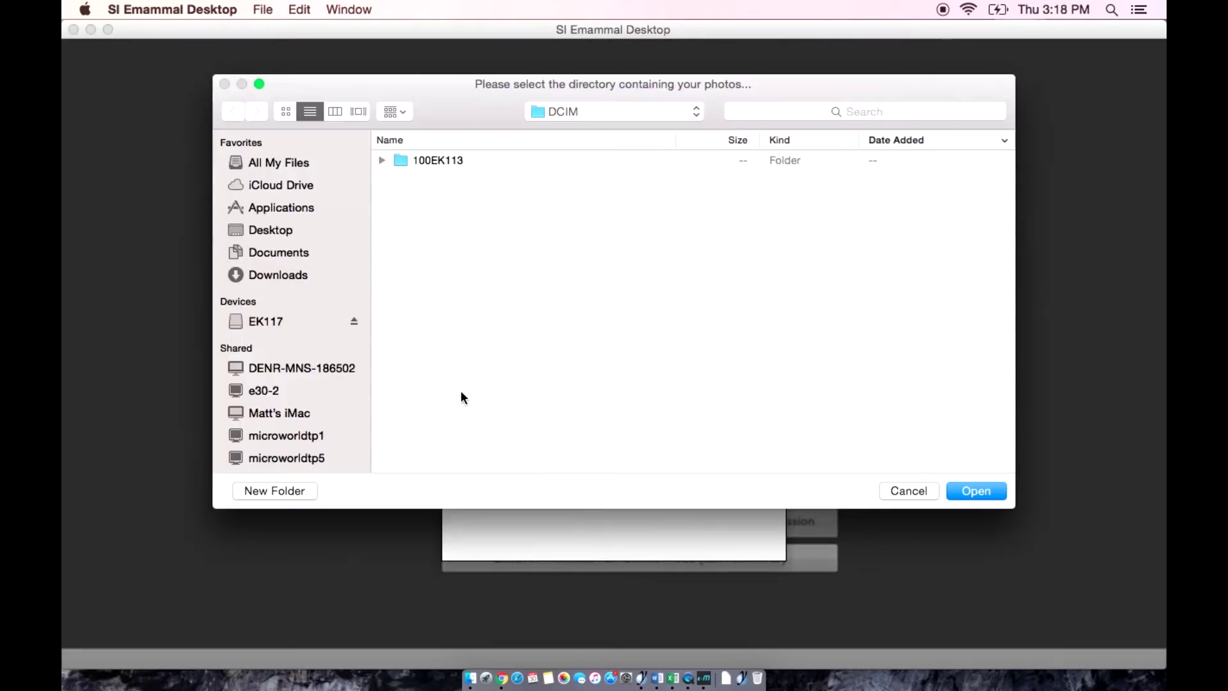
{"action": "left_click", "coordinate": [277, 321]}
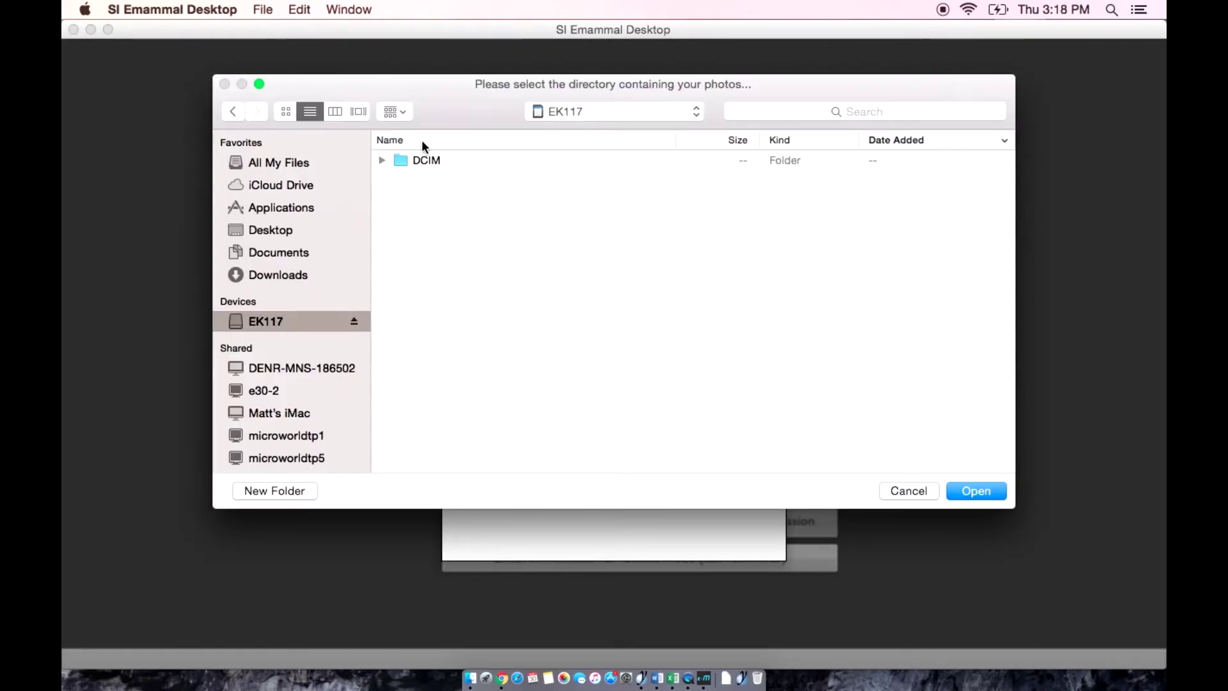
{"action": "left_click", "coordinate": [437, 160]}
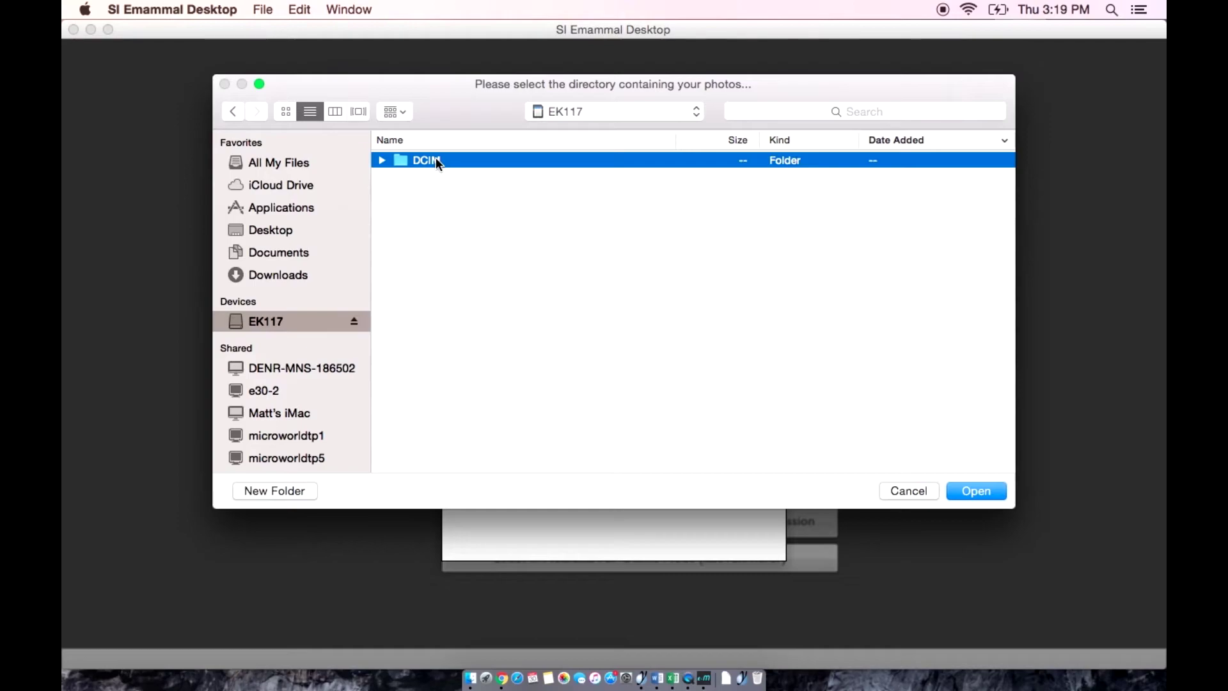
{"action": "left_click", "coordinate": [335, 112]}
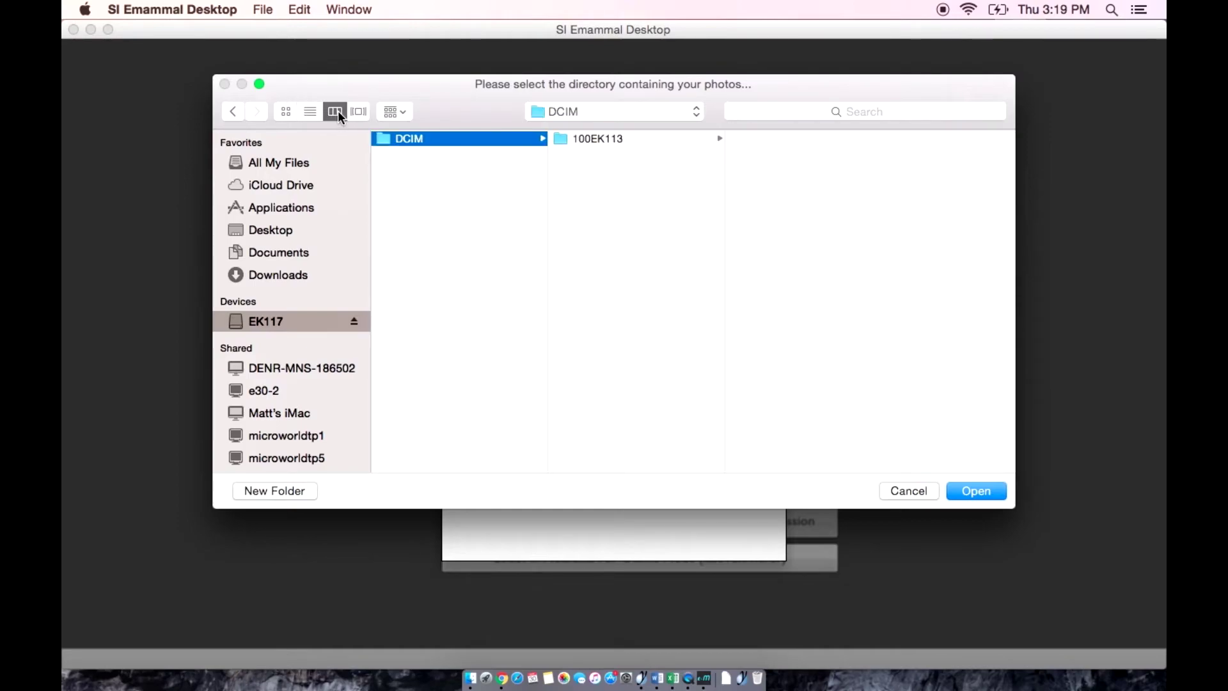
{"action": "left_click", "coordinate": [489, 147]}
{"action": "left_click", "coordinate": [468, 143]}
{"action": "left_click", "coordinate": [954, 491]}
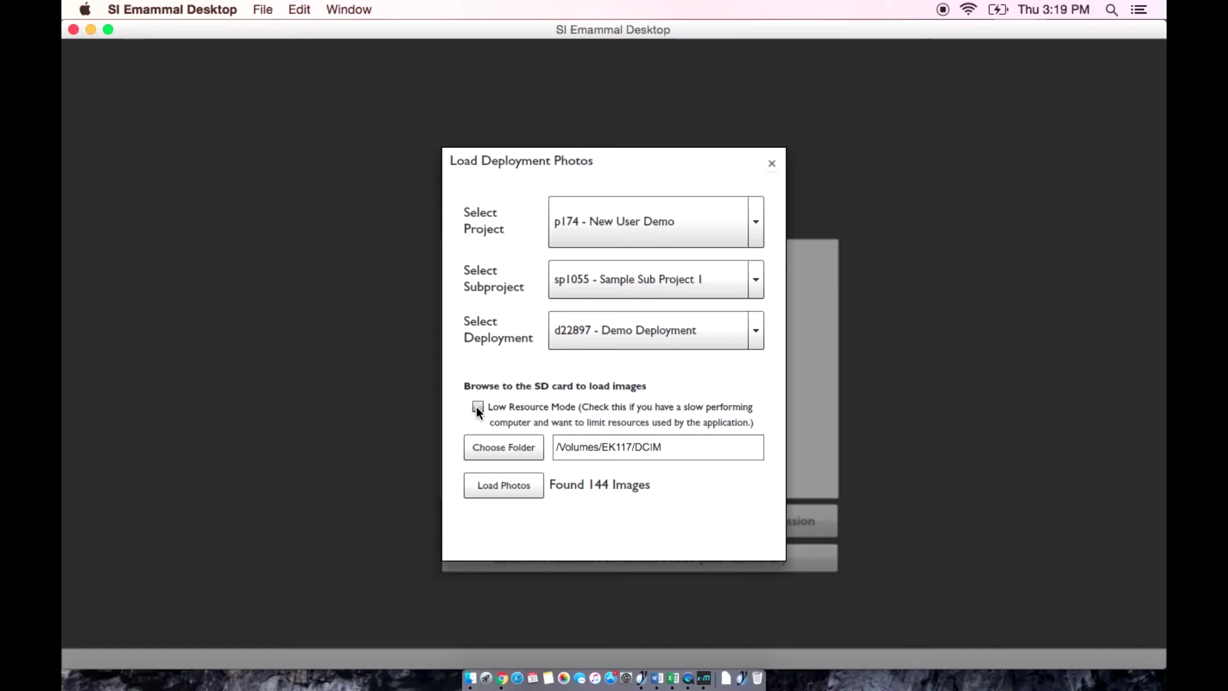
- Copy the 144 found images into Demo Deployment
{"action": "left_click", "coordinate": [498, 486]}
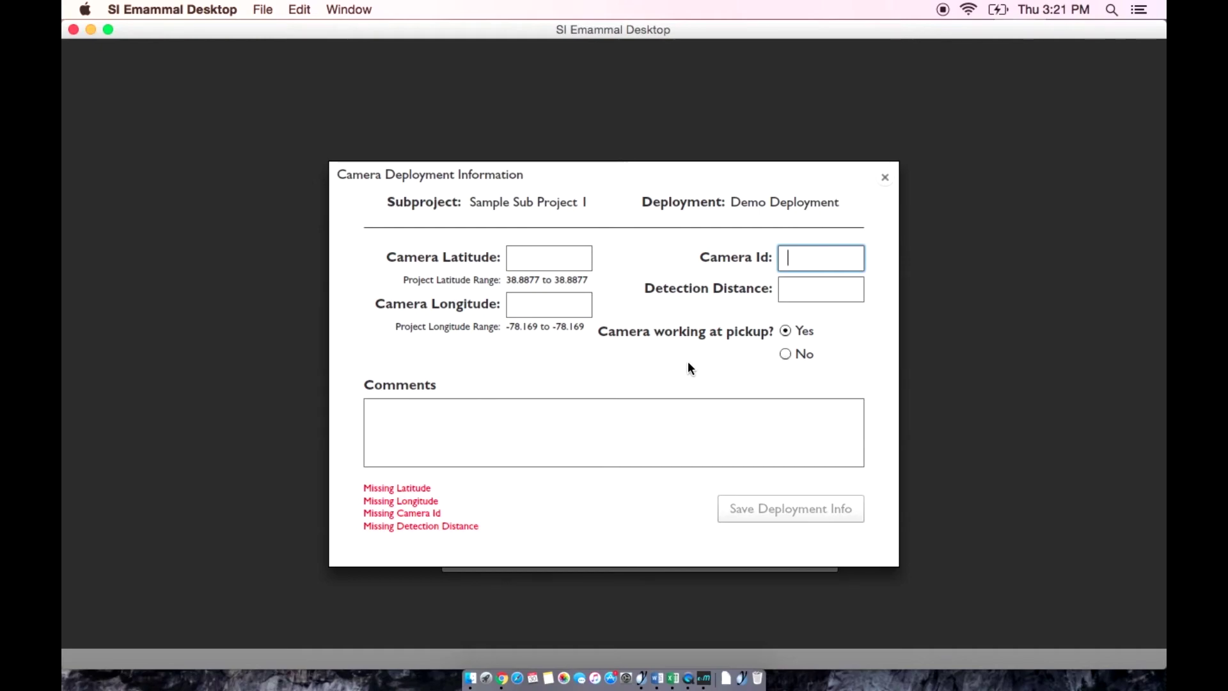
- Enter latitude 38.8877 and longitude -78.169 for the camera location
{"action": "left_click", "coordinate": [558, 259]}
{"action": "type", "text": "3"}
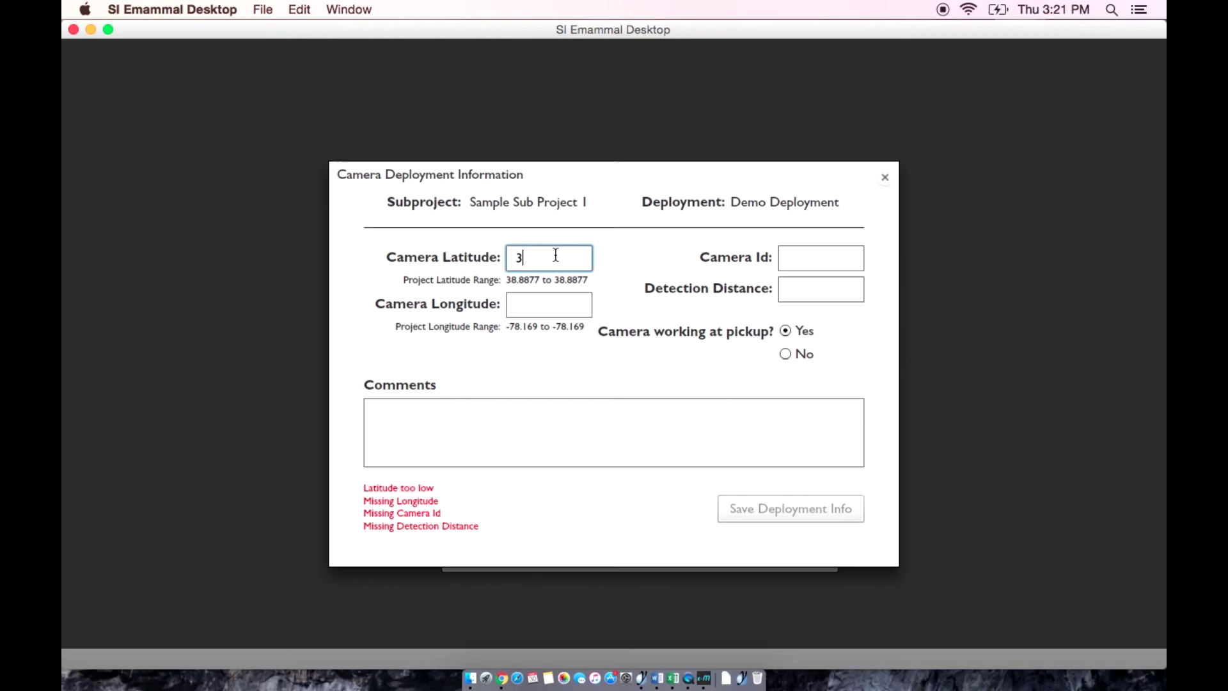
{"action": "type", "text": "8.8877"}
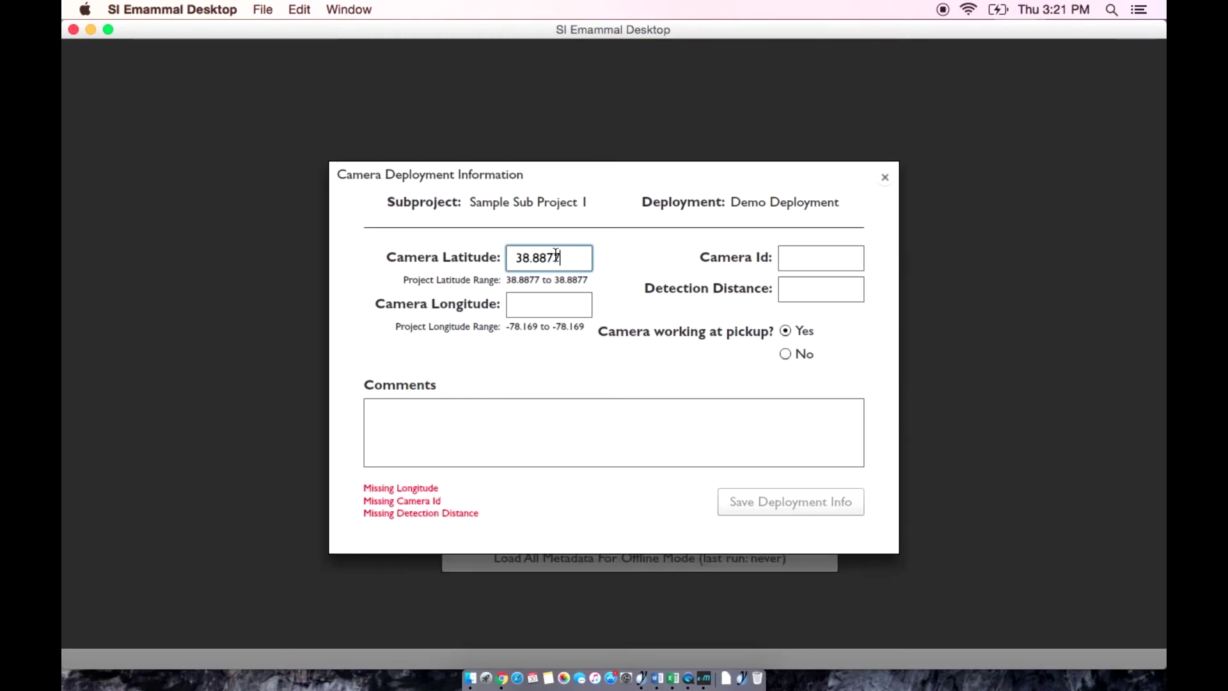
{"action": "left_click", "coordinate": [555, 306]}
{"action": "type", "text": "-"}
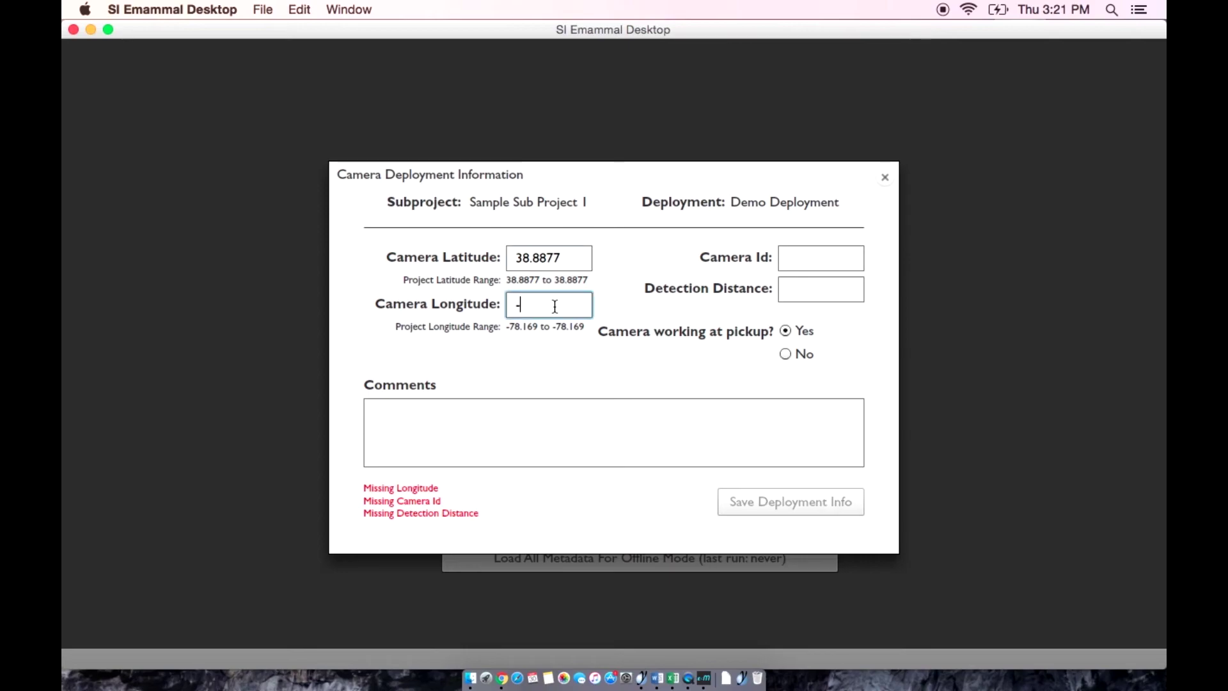
{"action": "type", "text": "78"}
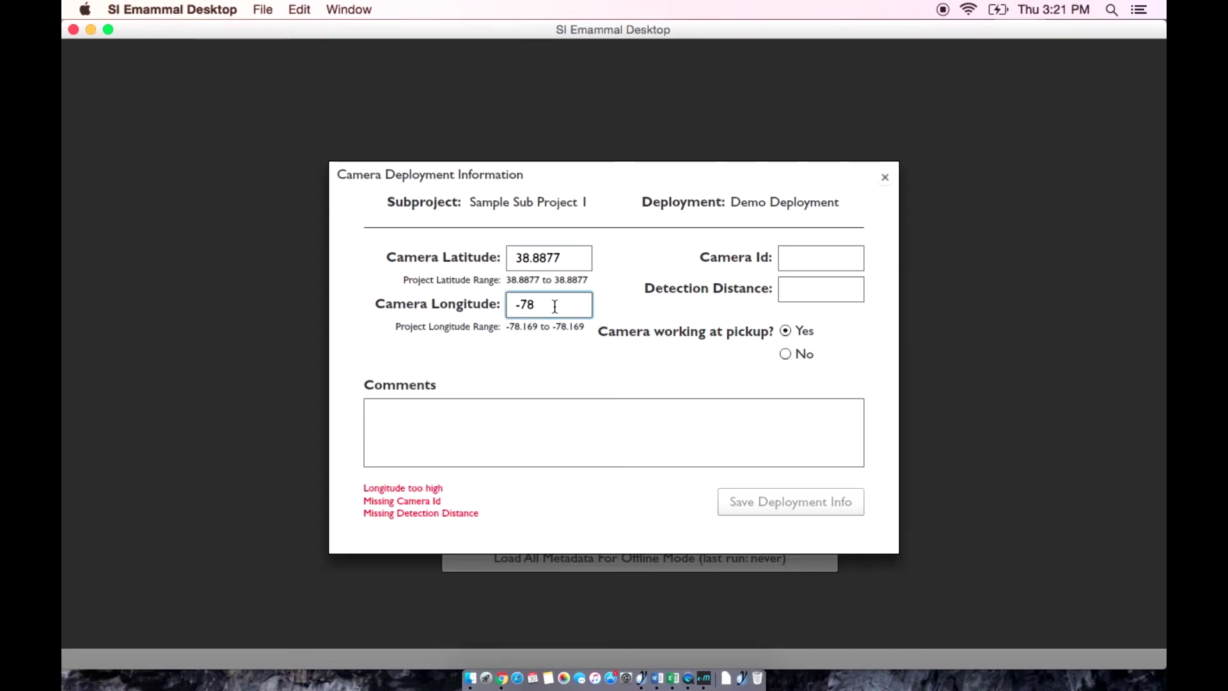
{"action": "type", "text": ".169"}
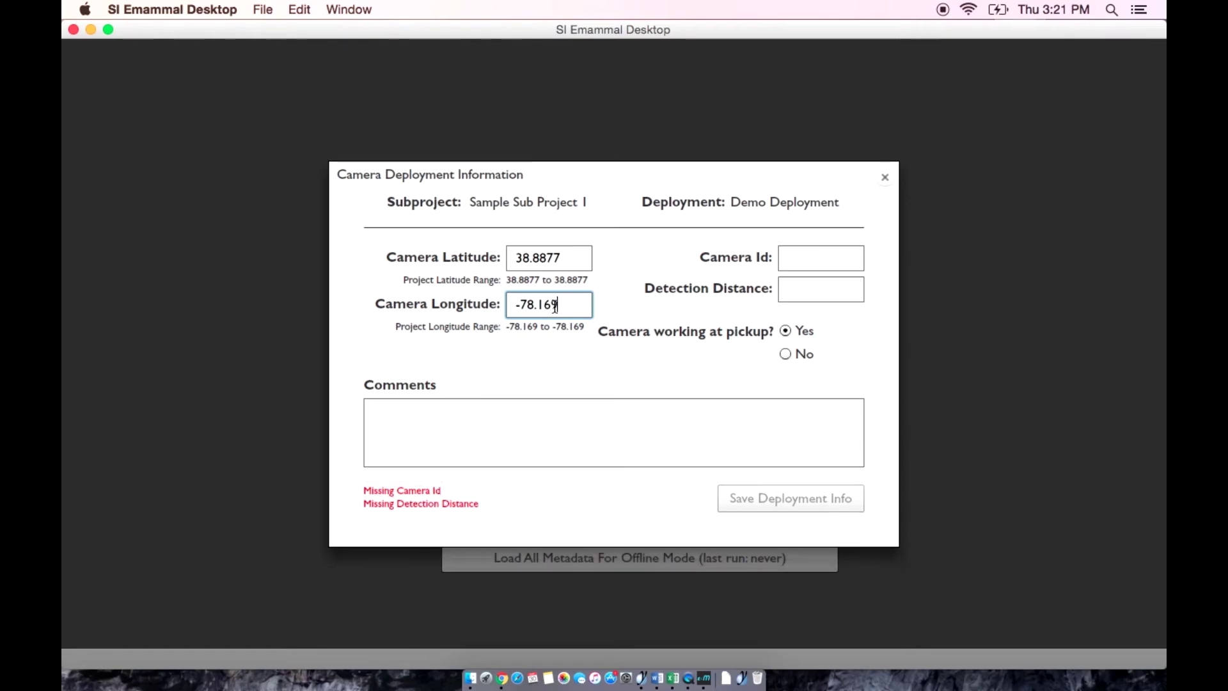
- Set Camera Id to NCCC15 and detection distance to 15
{"action": "left_click", "coordinate": [831, 259]}
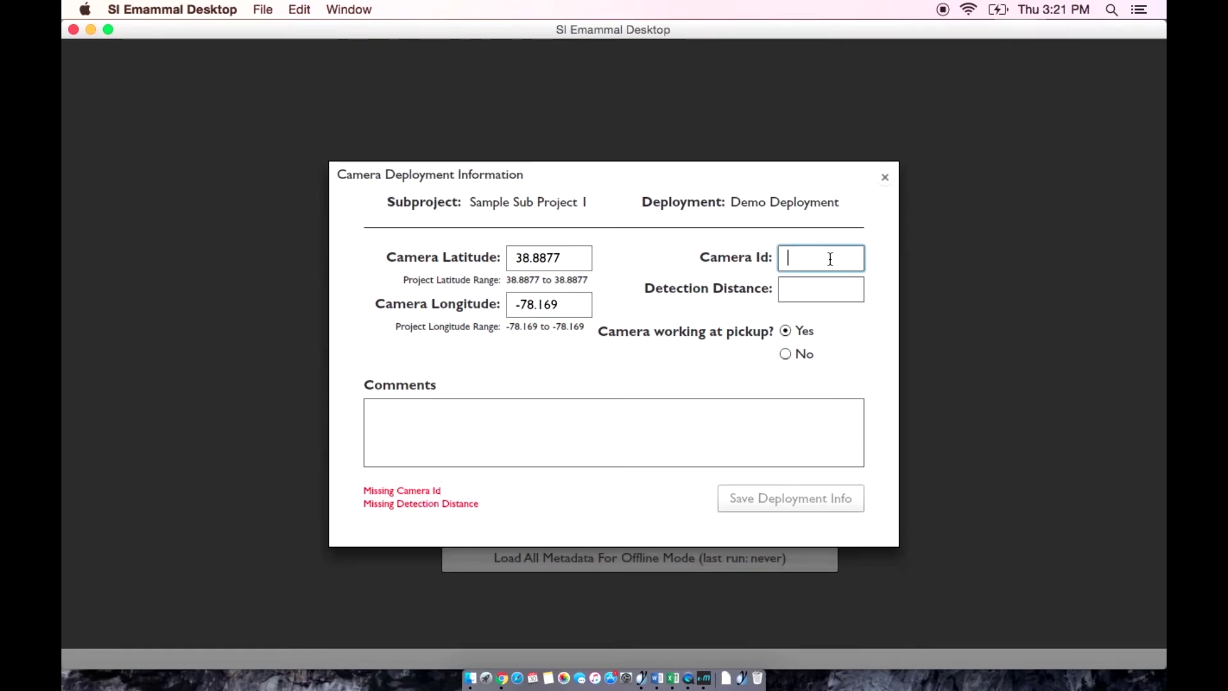
{"action": "type", "text": "NNN"}
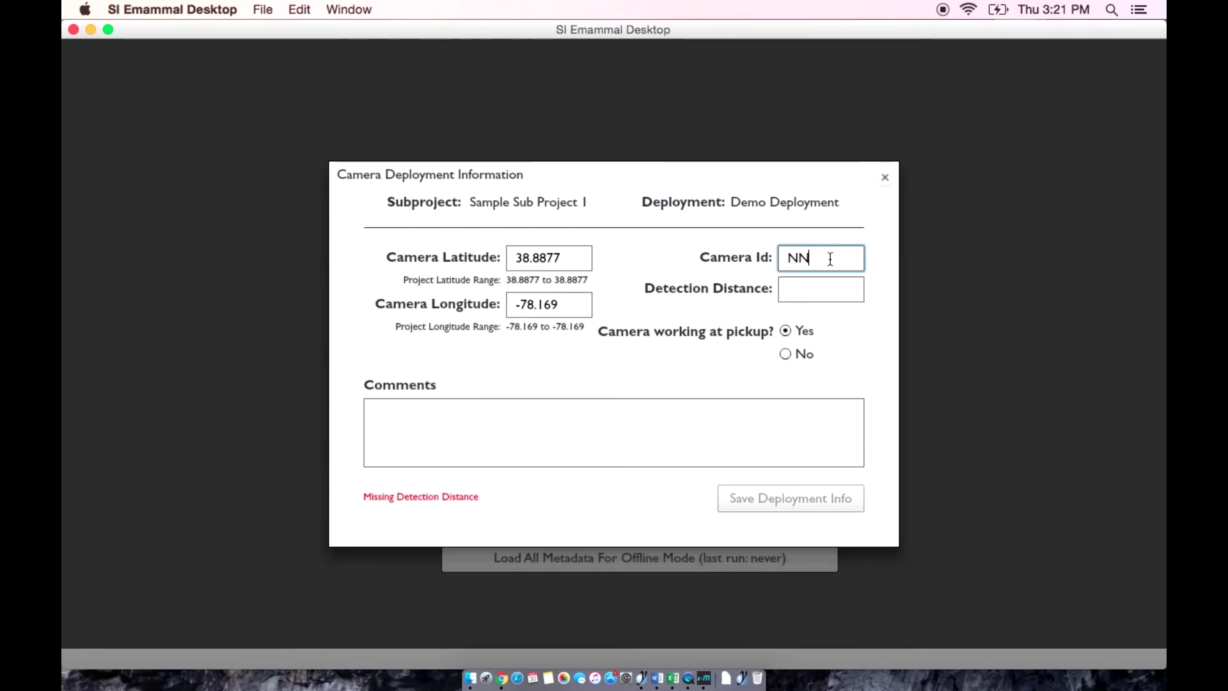
{"action": "key", "text": "BackSpace"}
{"action": "key", "text": "BackSpace"}
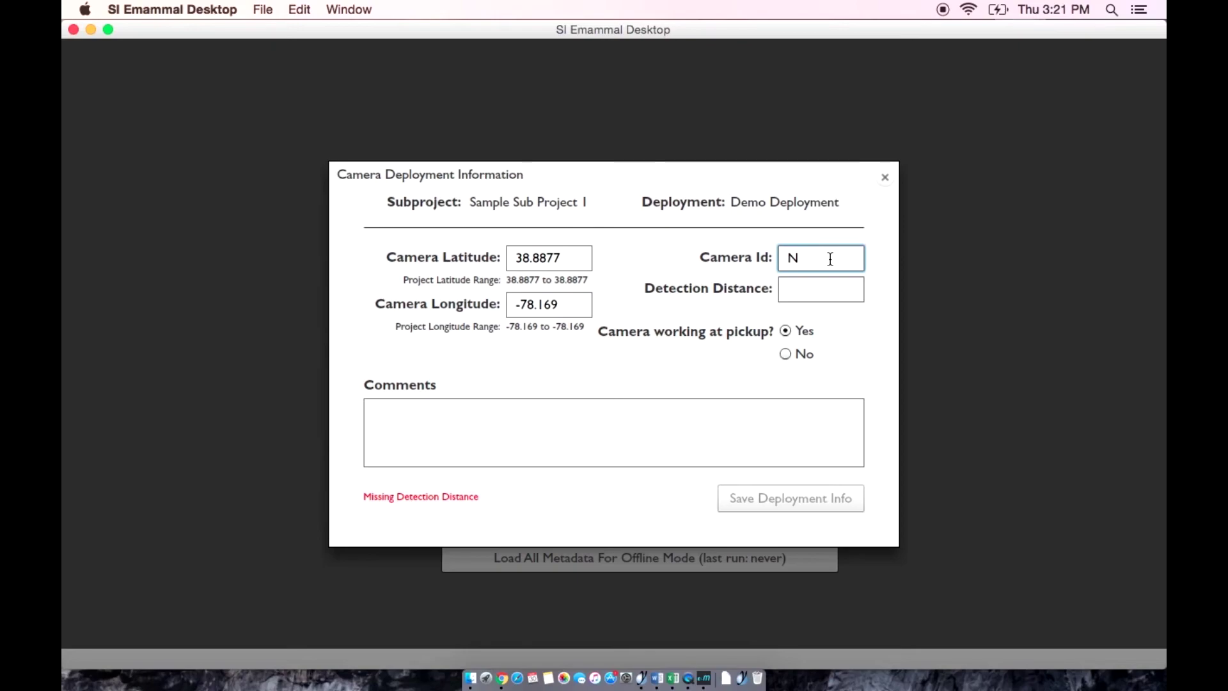
{"action": "type", "text": "CCC15"}
{"action": "left_click", "coordinate": [835, 291]}
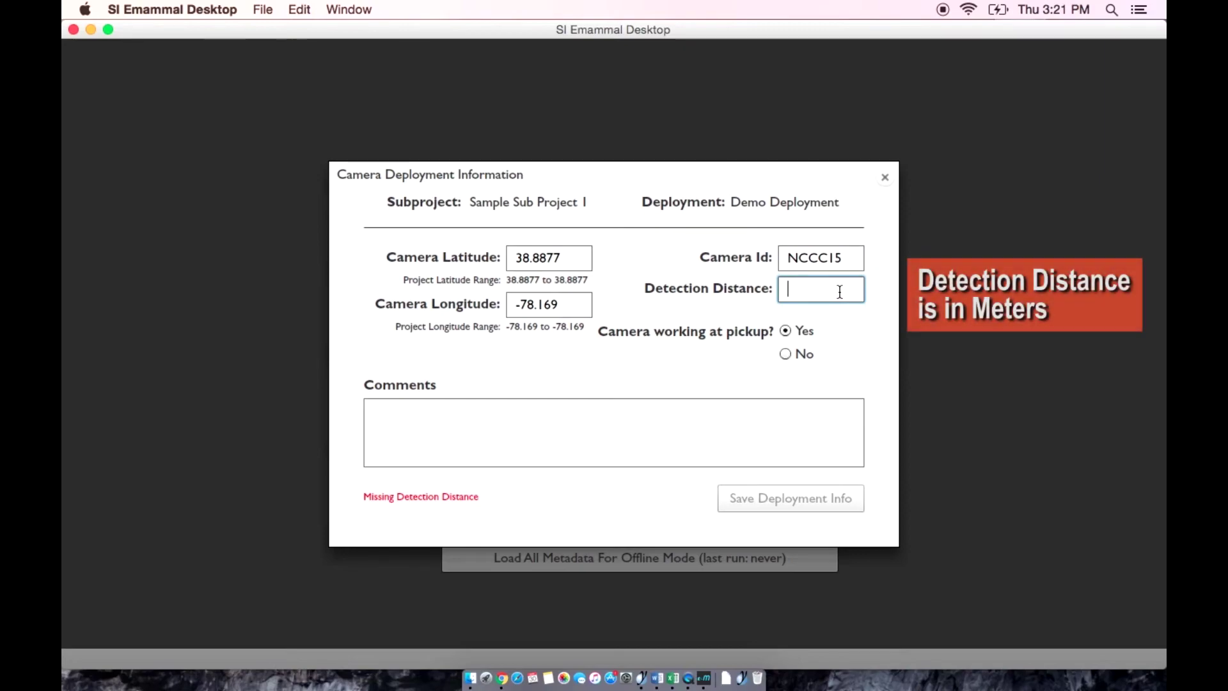
{"action": "type", "text": "15"}
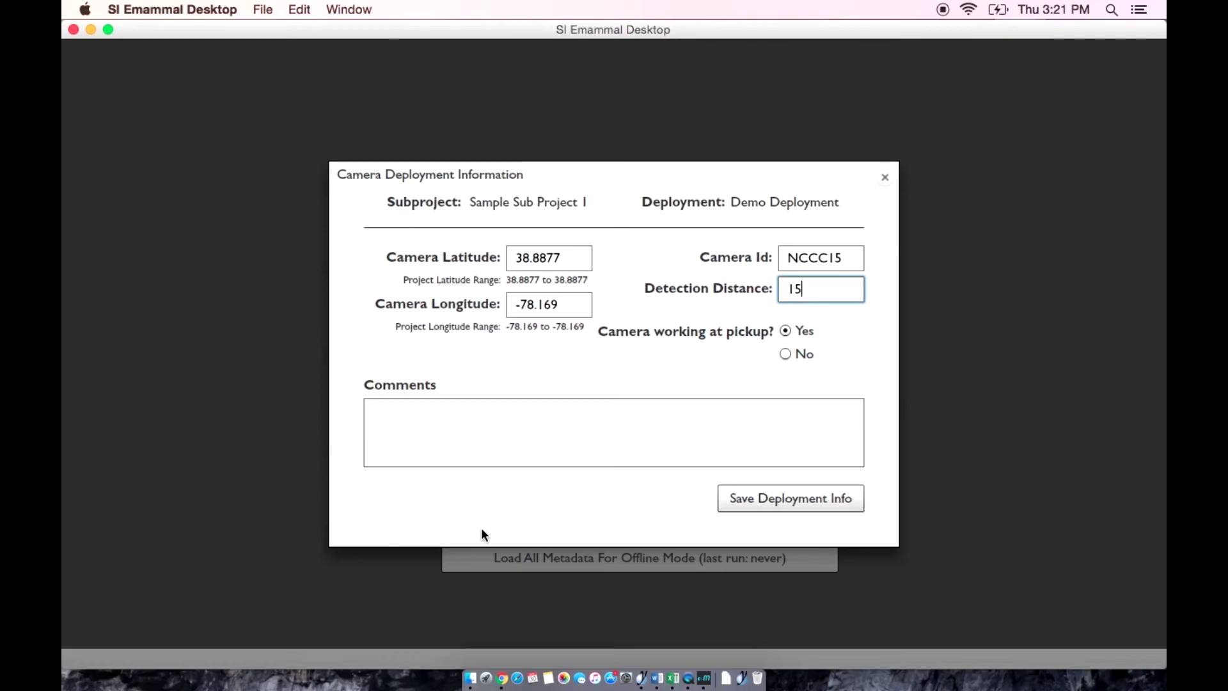
- Save the deployment info with camera NCCC15 at 38.8877, -78.169
{"action": "left_click", "coordinate": [798, 498]}
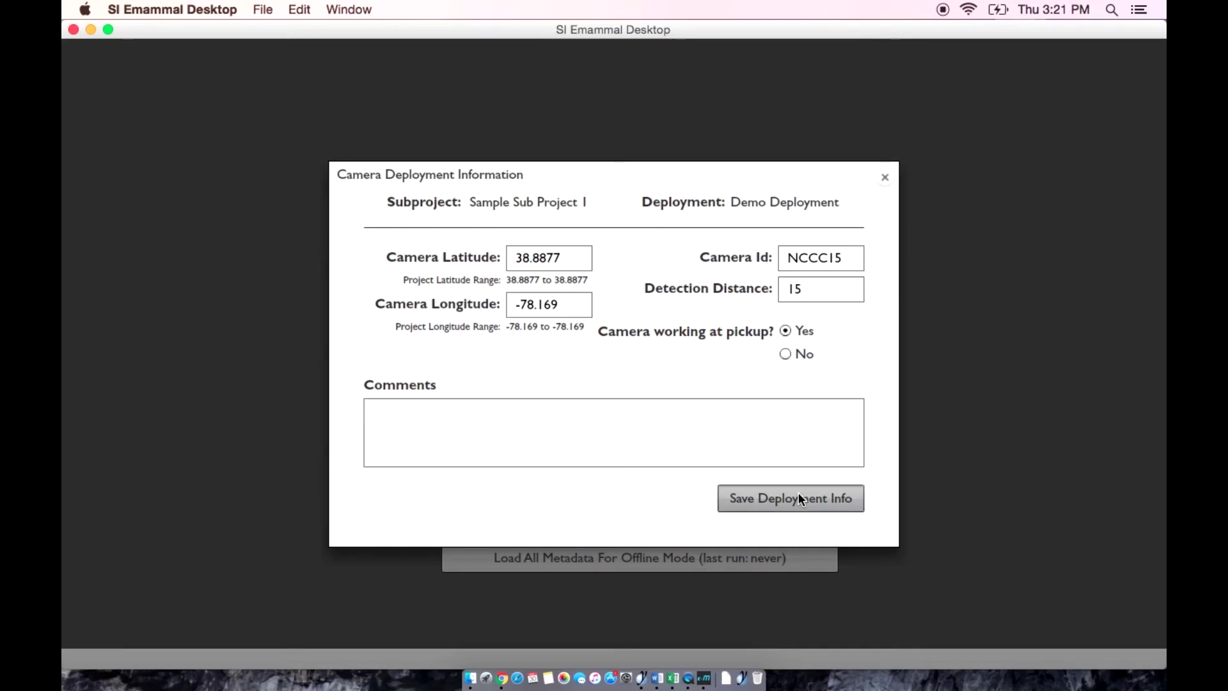